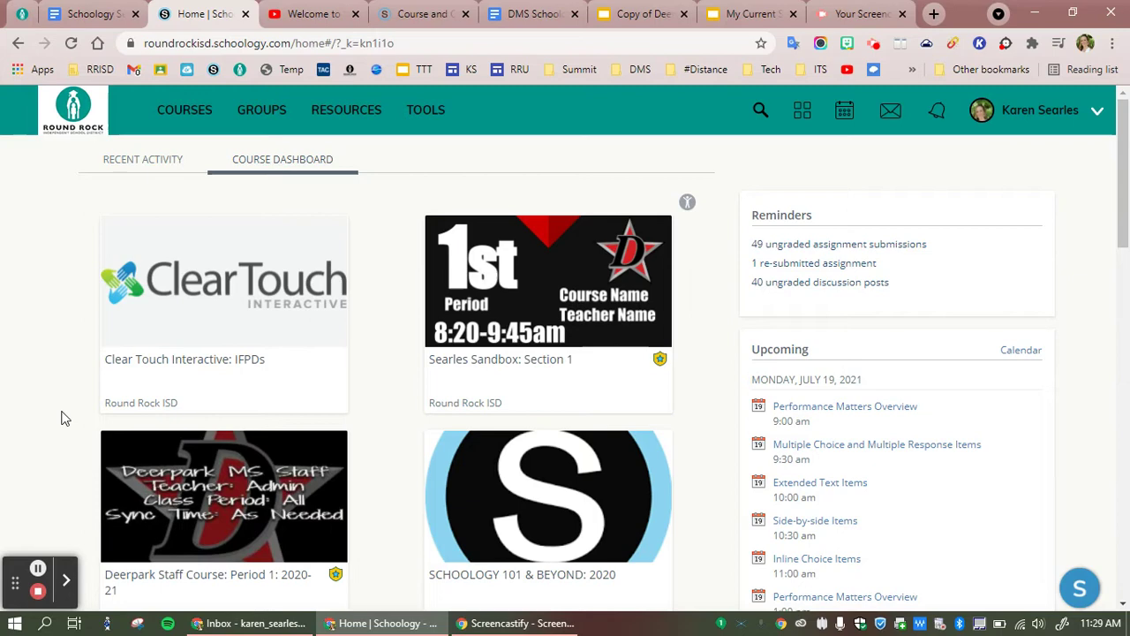
Step: Save the account settings with Course Dashboard as the home page
left_click(137, 167)
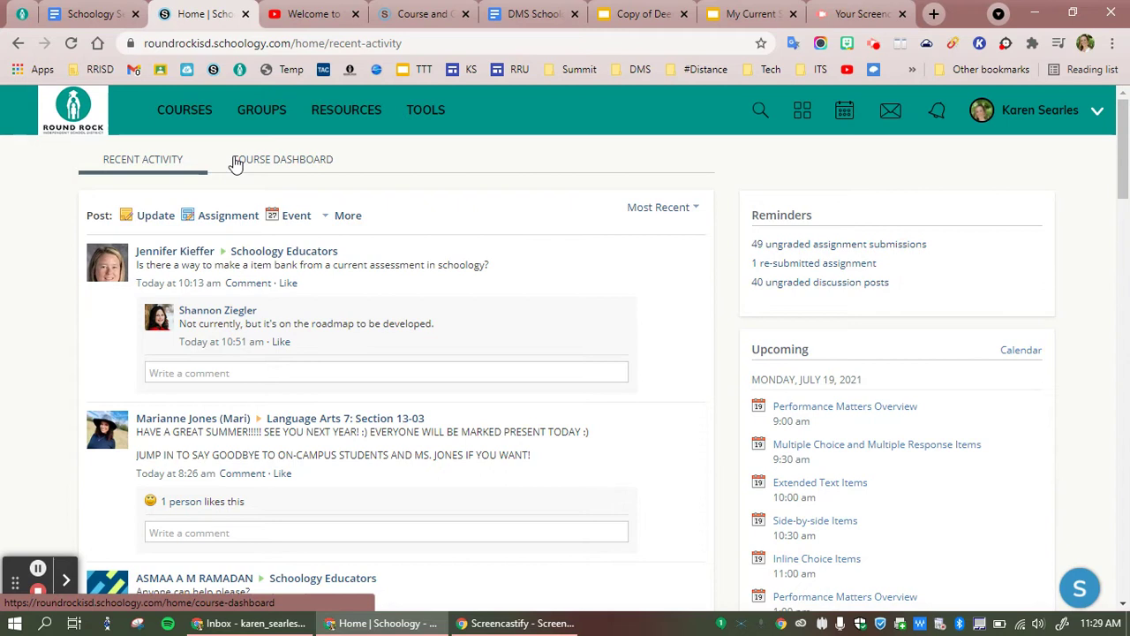
left_click(1029, 117)
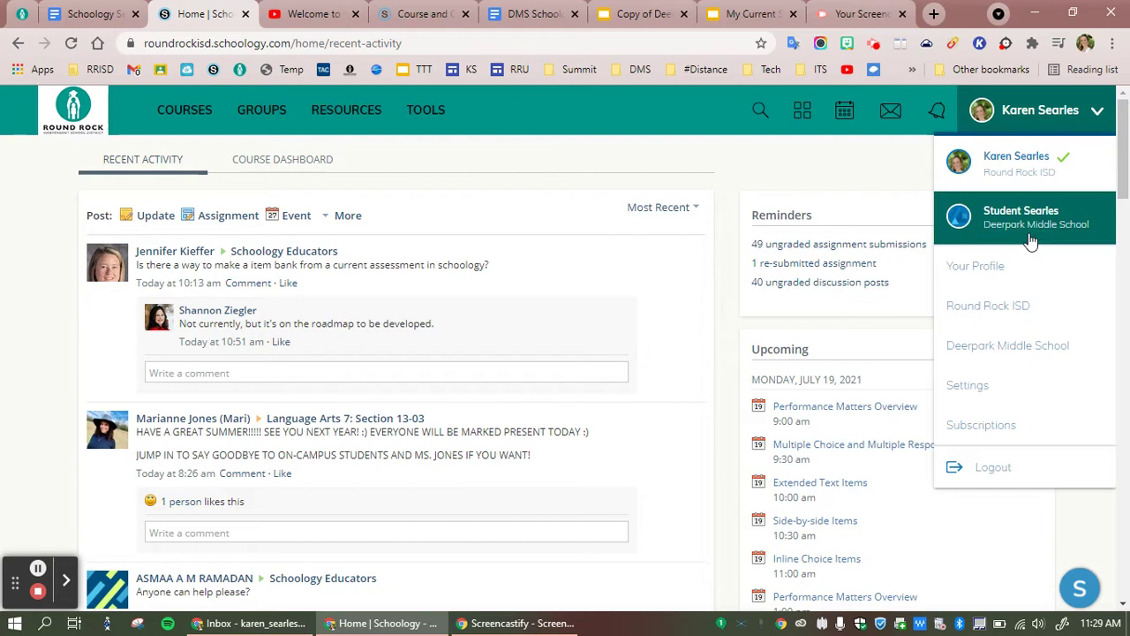
left_click(985, 404)
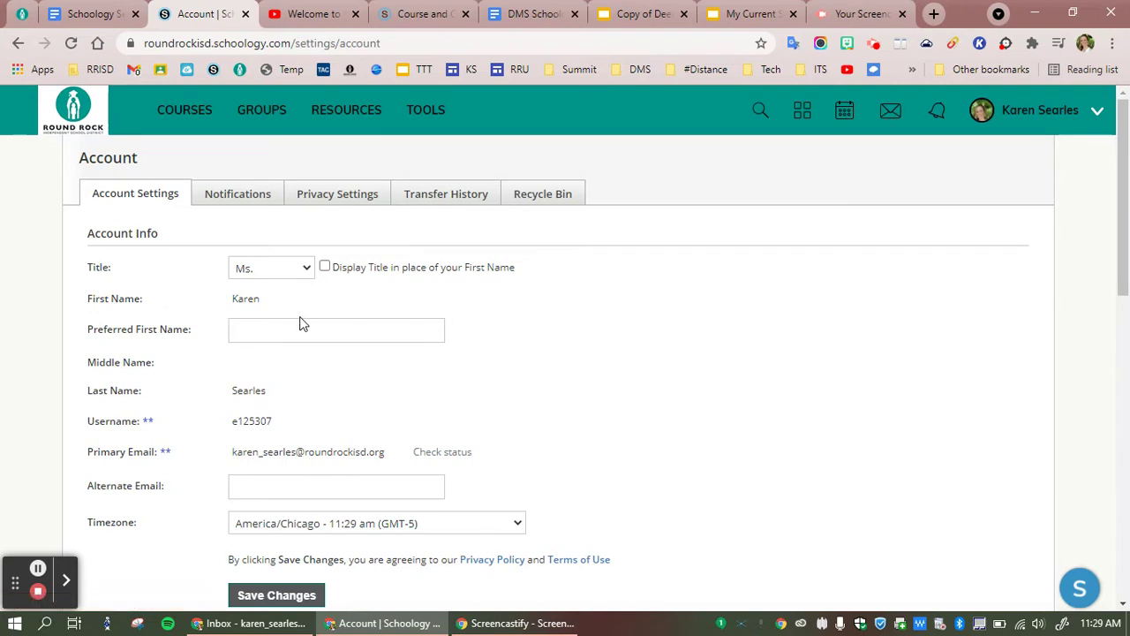
scroll(297, 327, "down", 5)
scroll(300, 330, "down", 5)
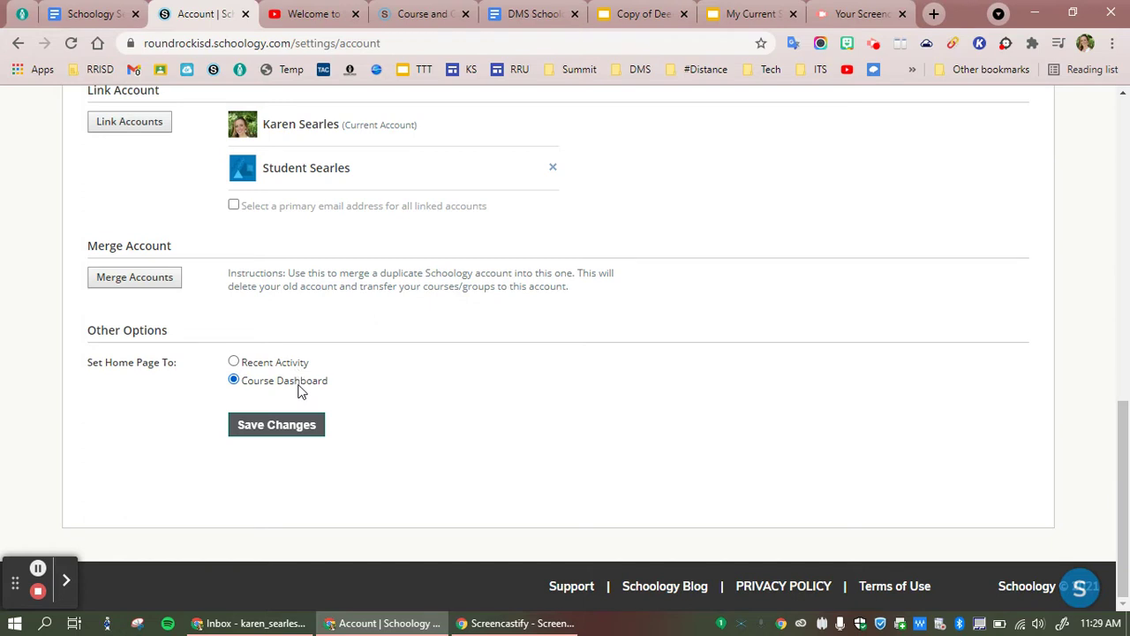
left_click(289, 428)
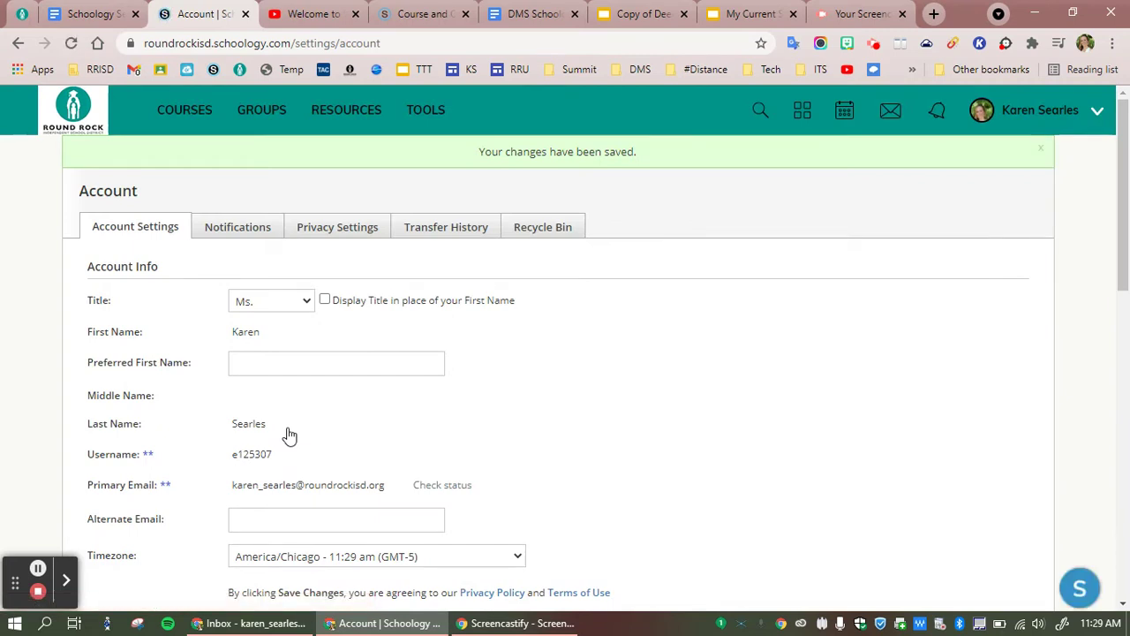
Step: Return to the home page and view the course dashboard and the recent activity feed
left_click(91, 128)
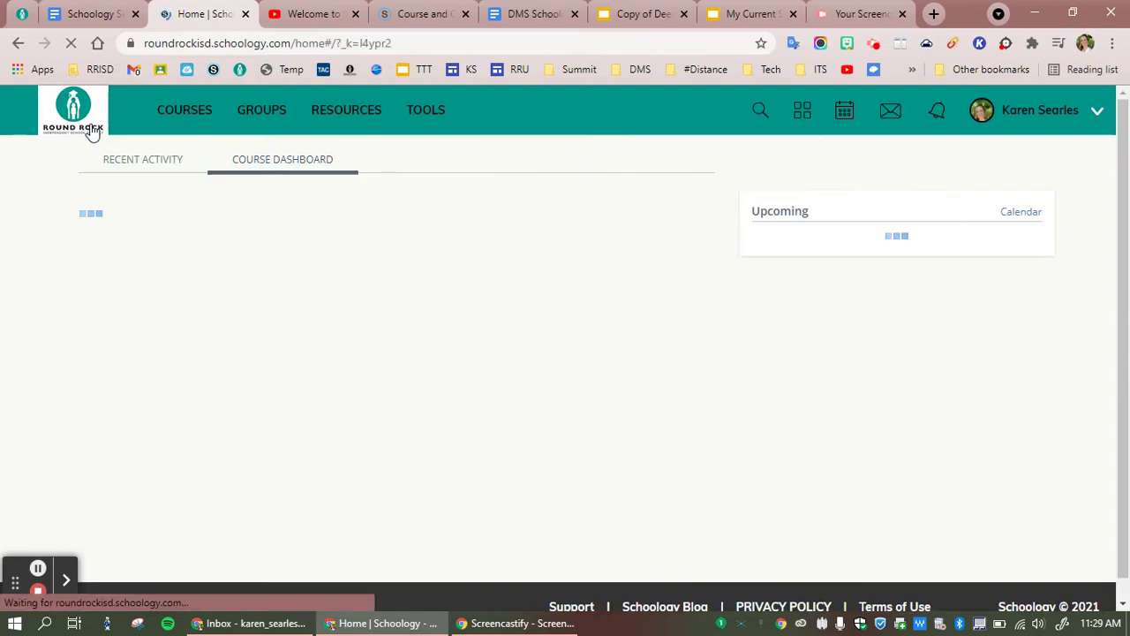
scroll(357, 478, "down", 3)
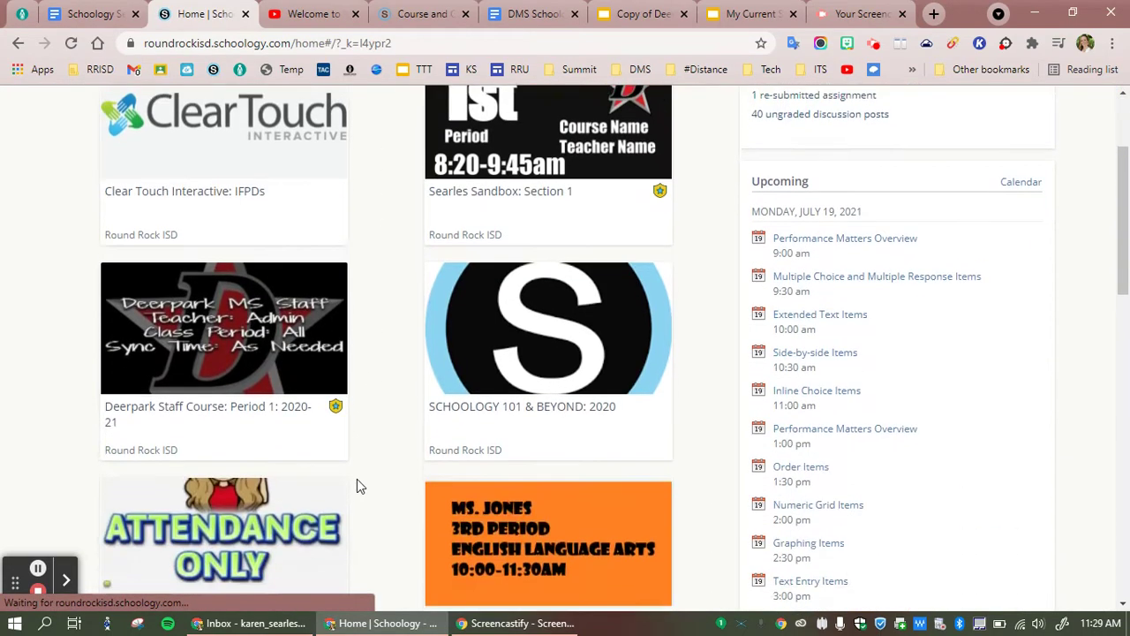
scroll(357, 487, "down", 3)
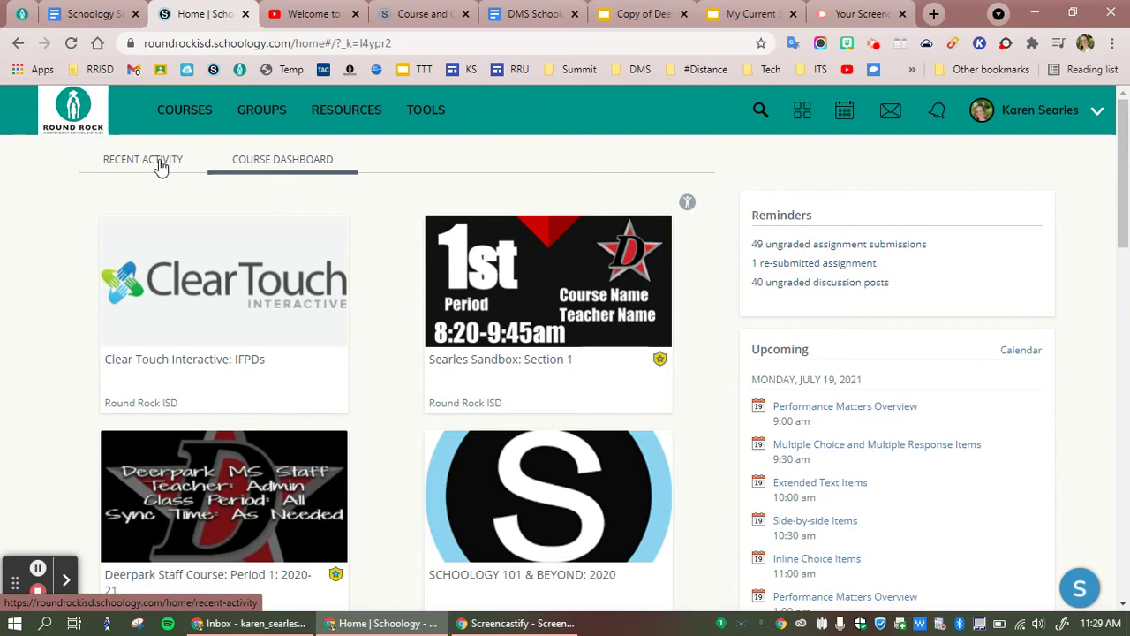
left_click(157, 167)
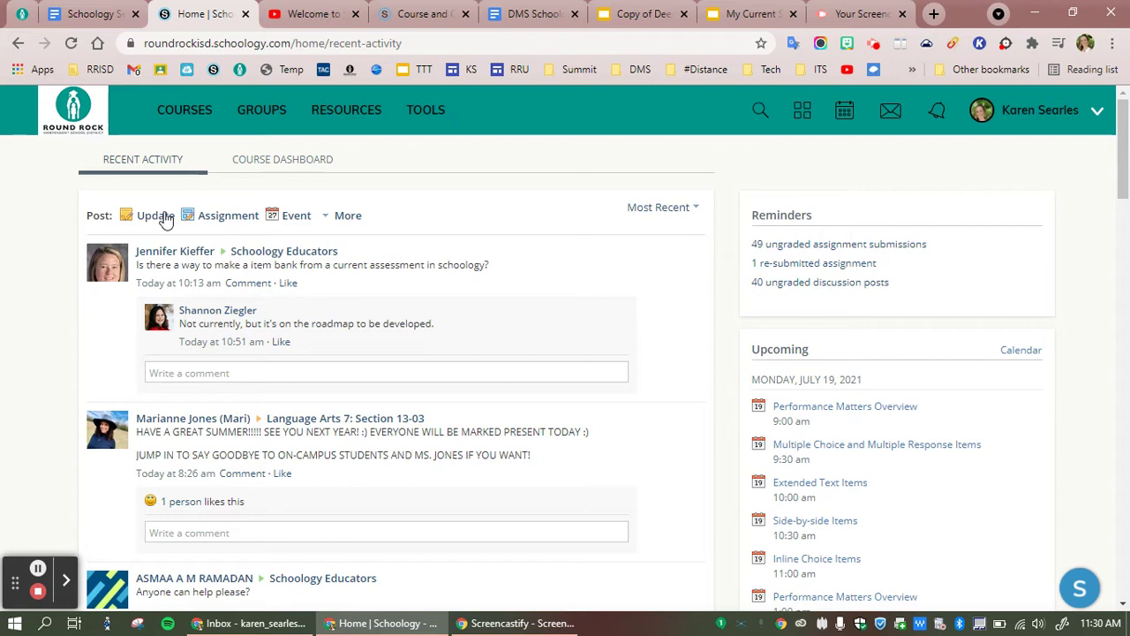
Step: Look through the course tiles in the courses dropdown to check their current order
left_click(186, 112)
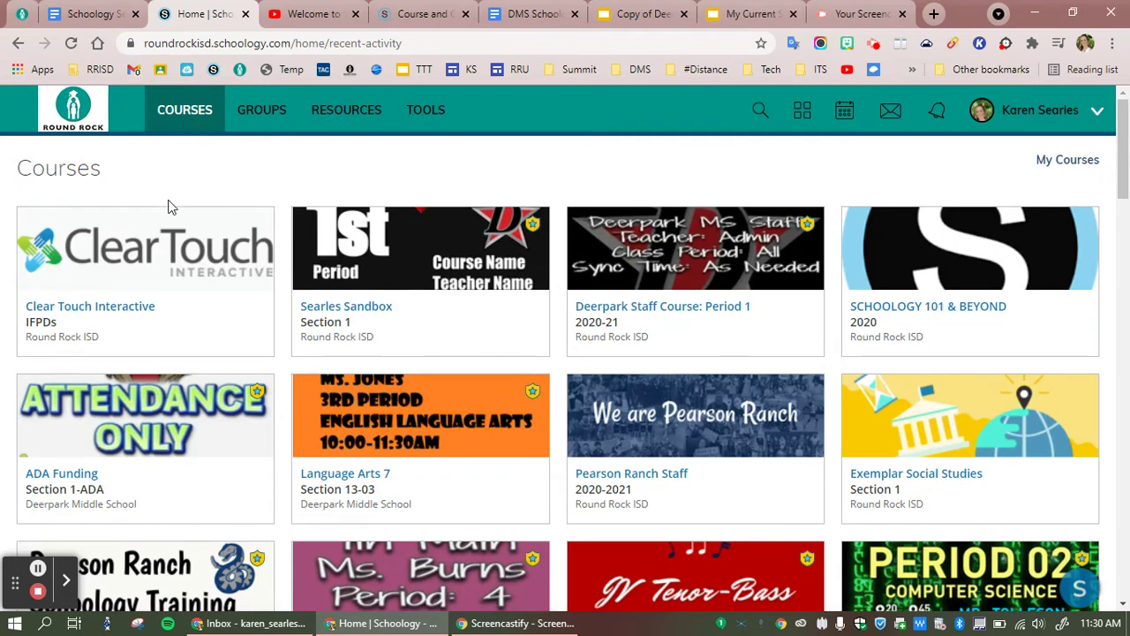
scroll(454, 362, "down", 2)
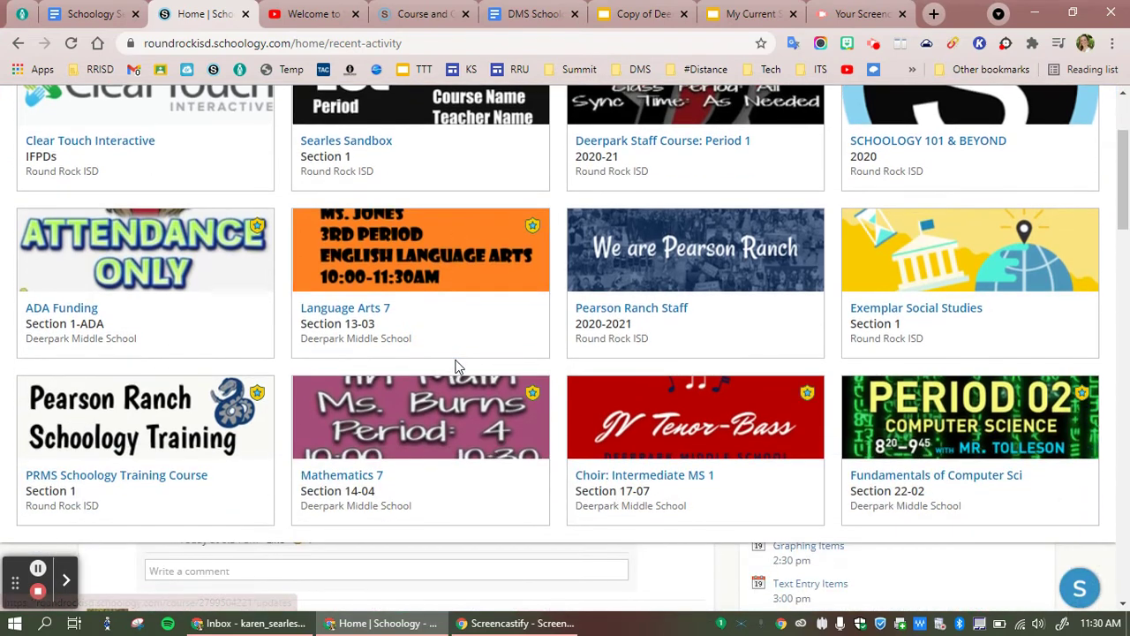
scroll(457, 367, "down", 1)
scroll(457, 366, "up", 3)
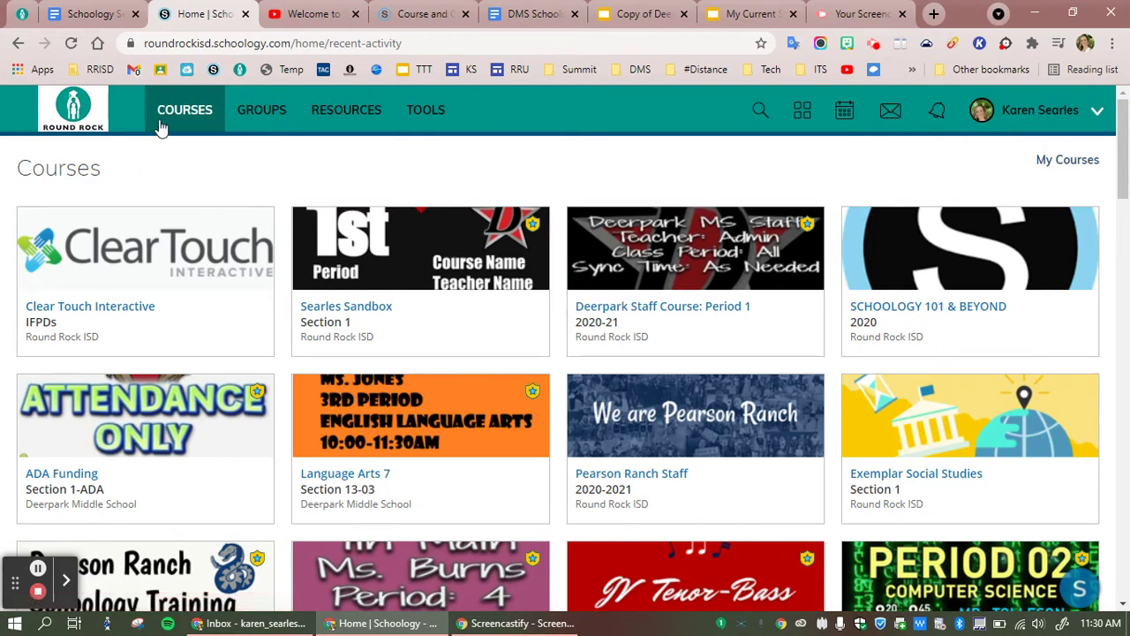
Step: Start reordering the courses from My Courses and move the Sandbox course, Section 1, to first place above Clear Touch Interactive
left_click(1070, 160)
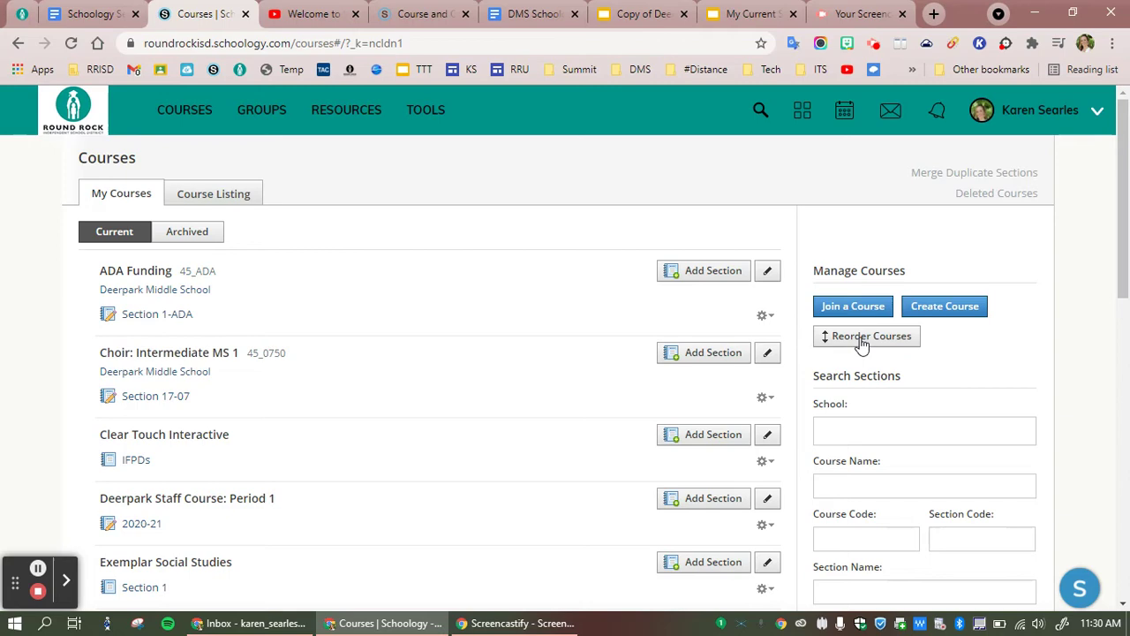
left_click(862, 342)
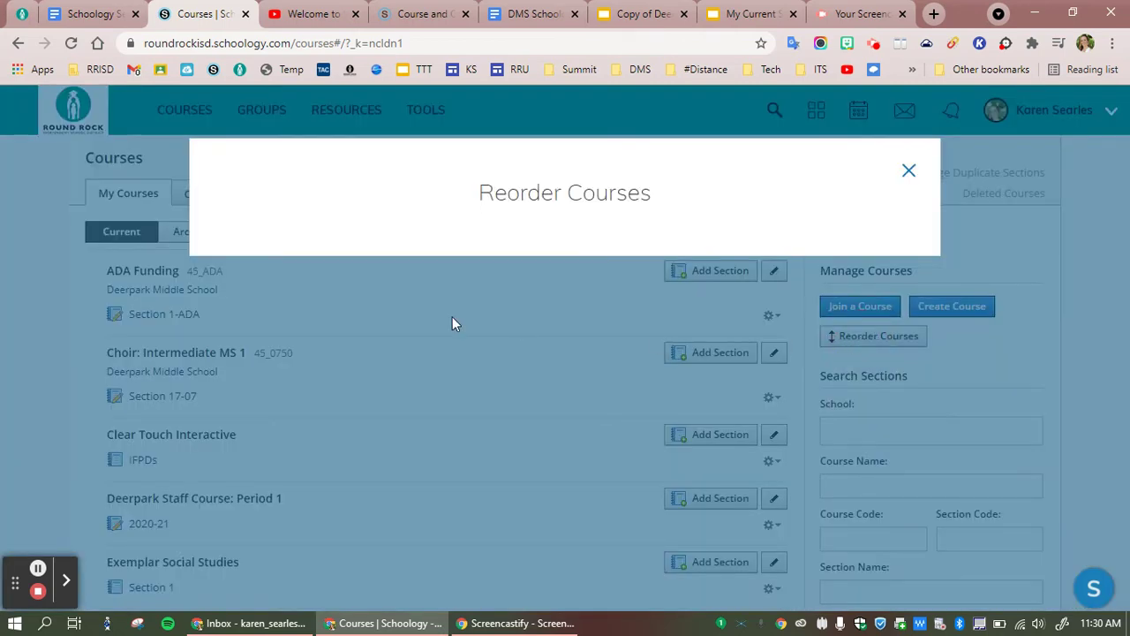
scroll(551, 370, "down", 5)
scroll(551, 370, "up", 5)
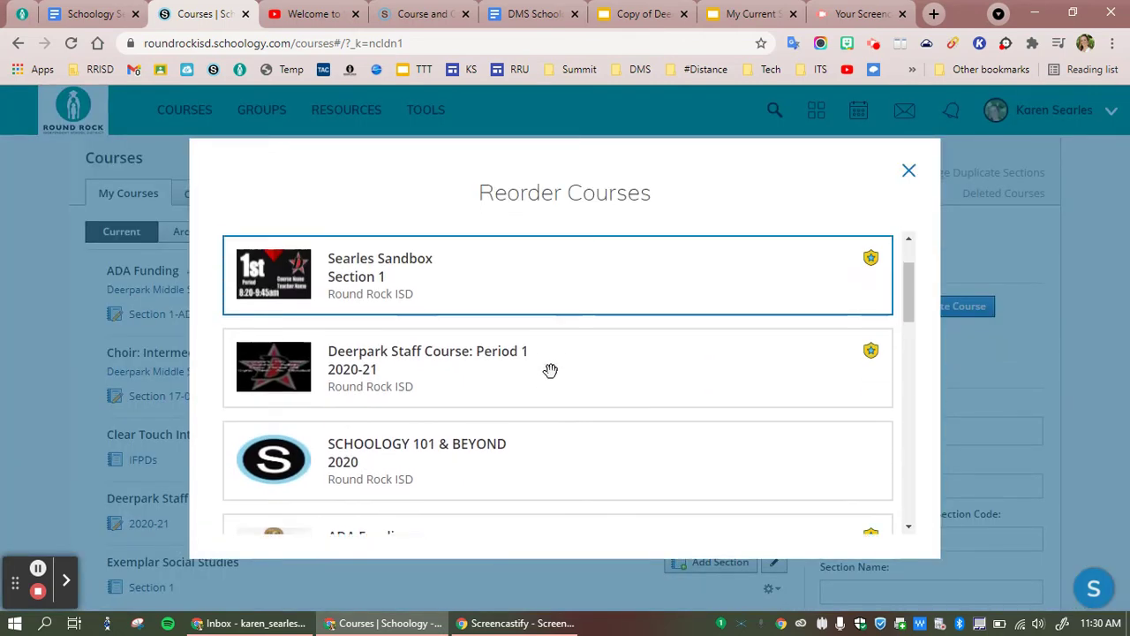
left_click_drag(406, 379, 417, 266)
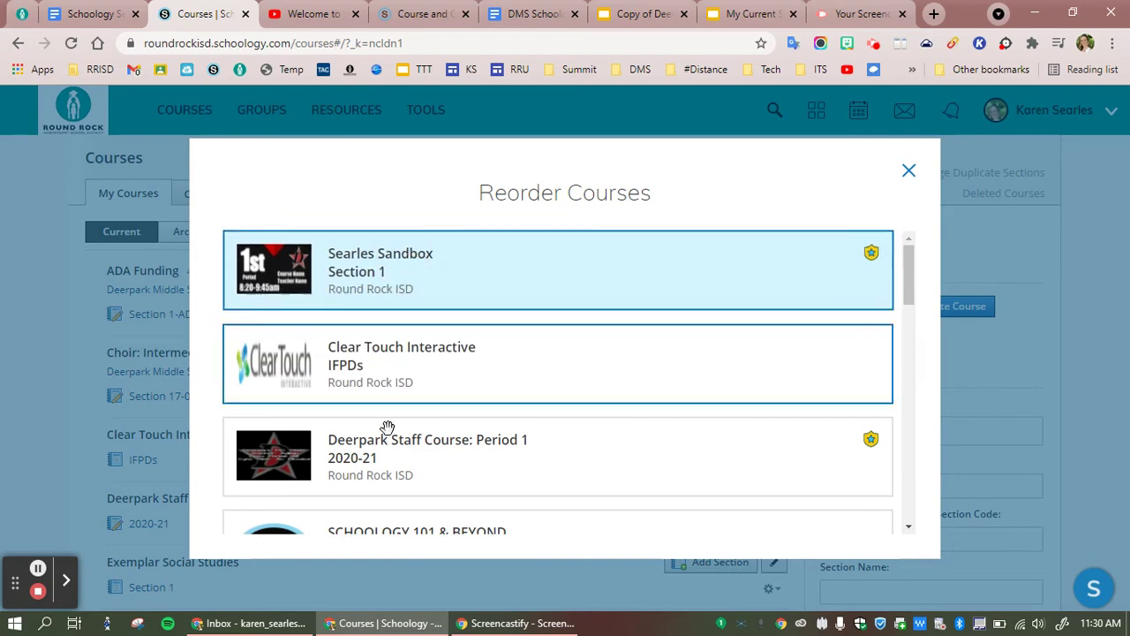
Step: Move Fundamentals of Computer Sci, Section 22-02, to second place in the course order, directly below the Sandbox course
scroll(391, 444, "down", 5)
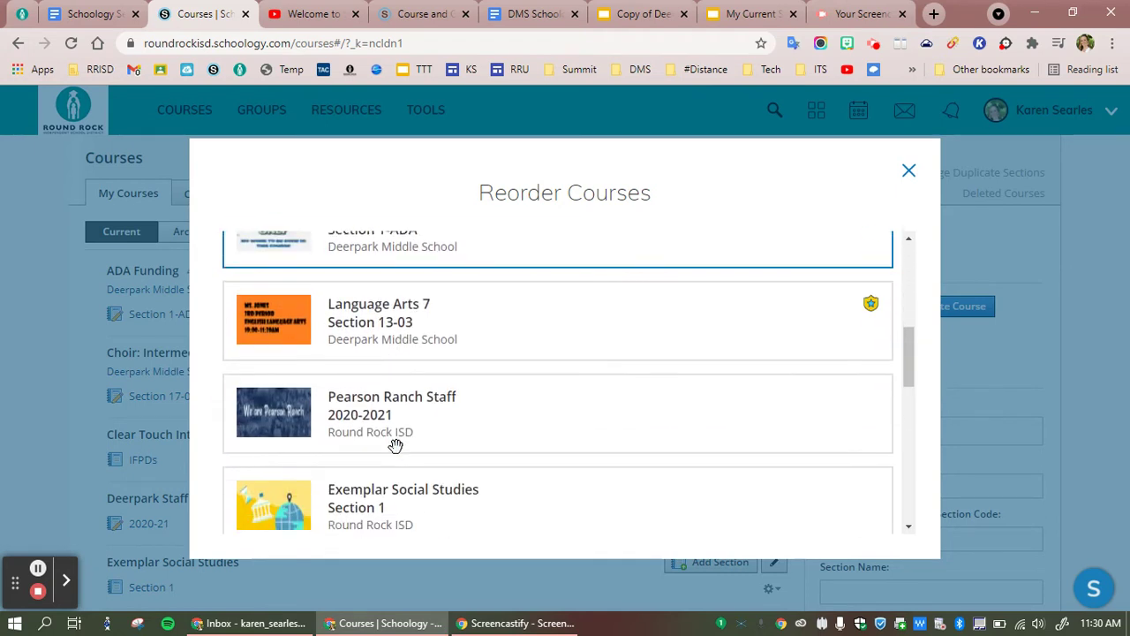
scroll(396, 446, "down", 4)
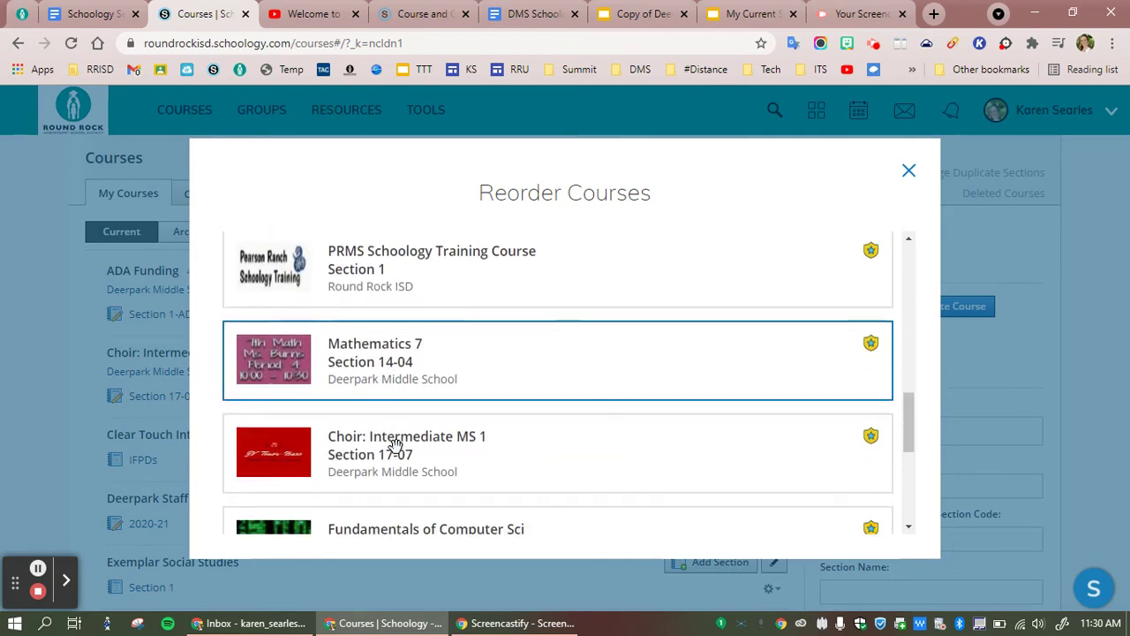
scroll(396, 447, "down", 1)
left_click_drag(398, 455, 400, 352)
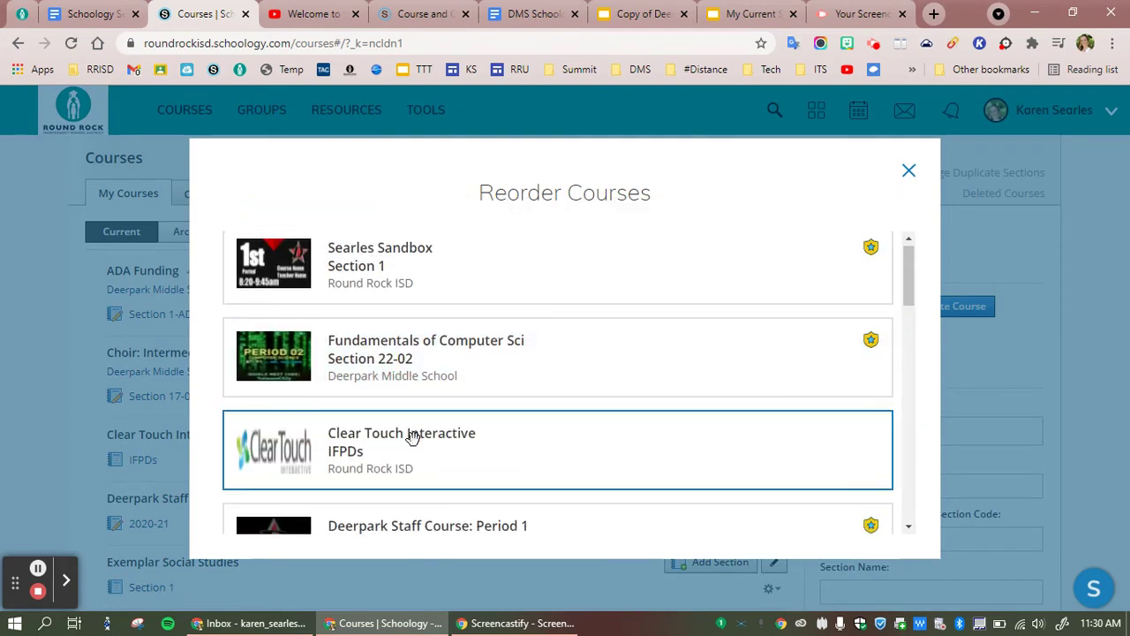
Step: Move Language Arts 7 to third place and Mathematics 7 to fourth place in the course order, above Clear Touch Interactive
scroll(411, 437, "down", 5)
left_click_drag(412, 428, 427, 470)
scroll(427, 470, "down", 7)
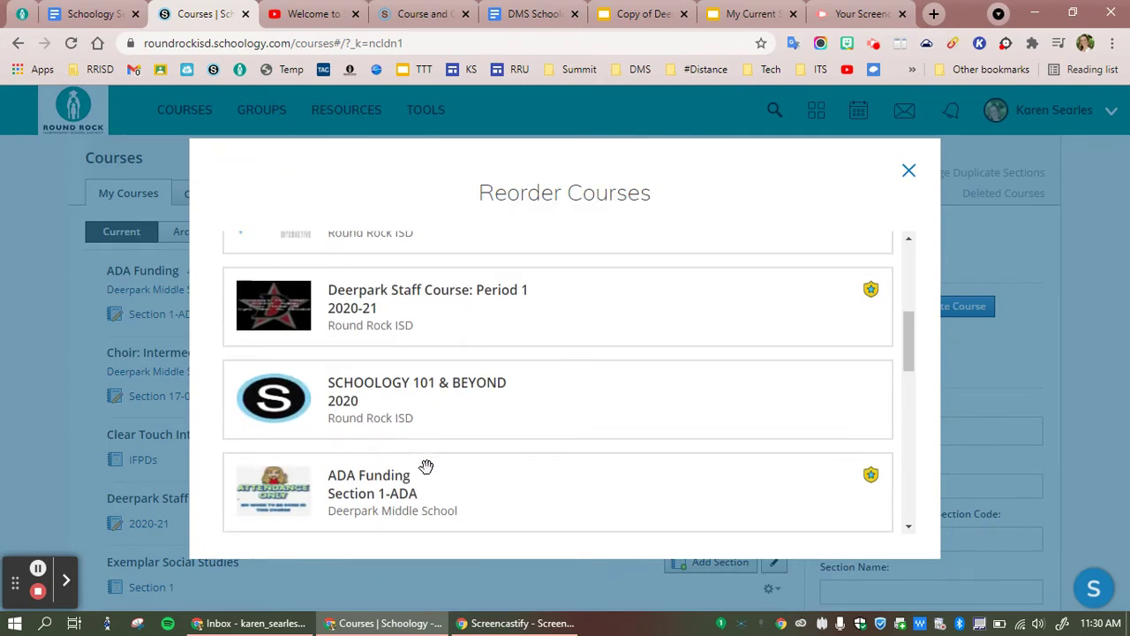
scroll(427, 473, "down", 4)
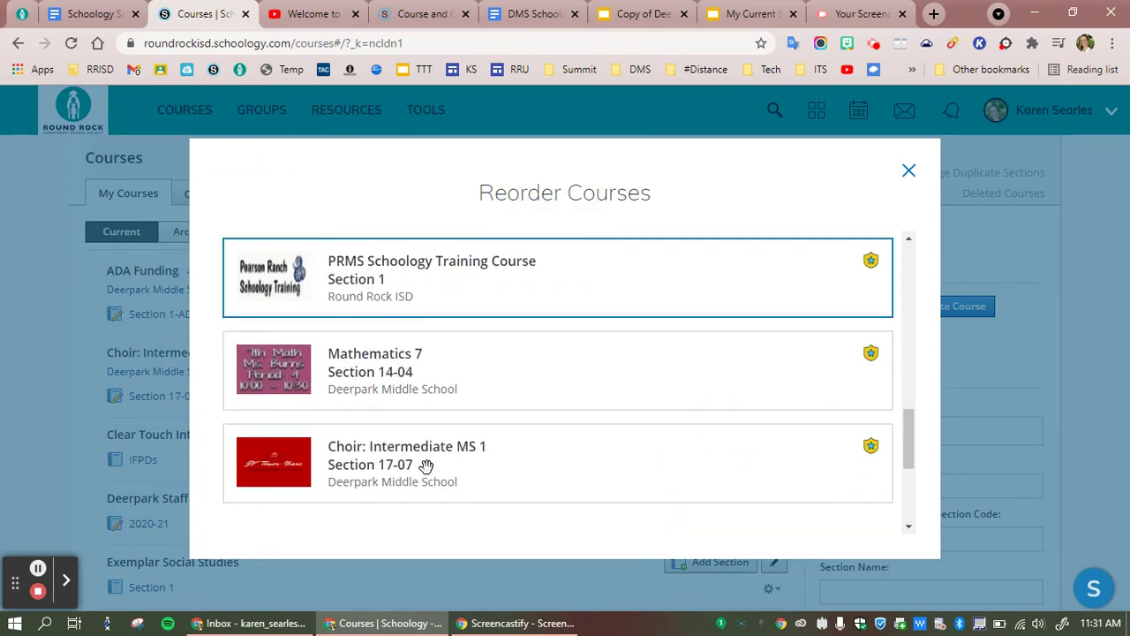
scroll(425, 465, "up", 8)
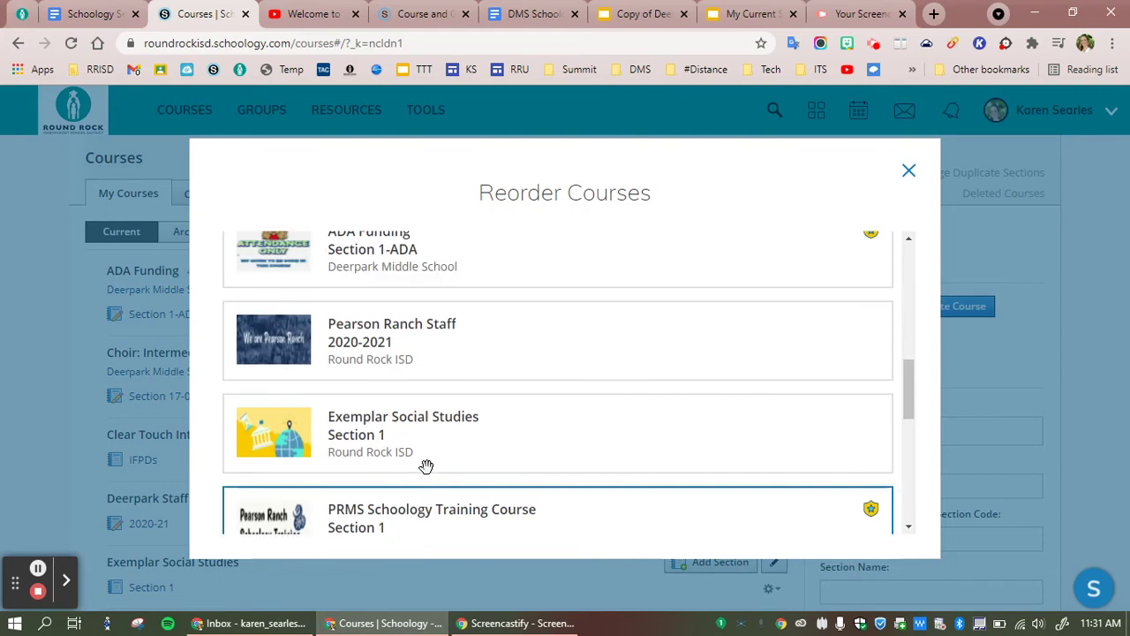
scroll(426, 465, "up", 4)
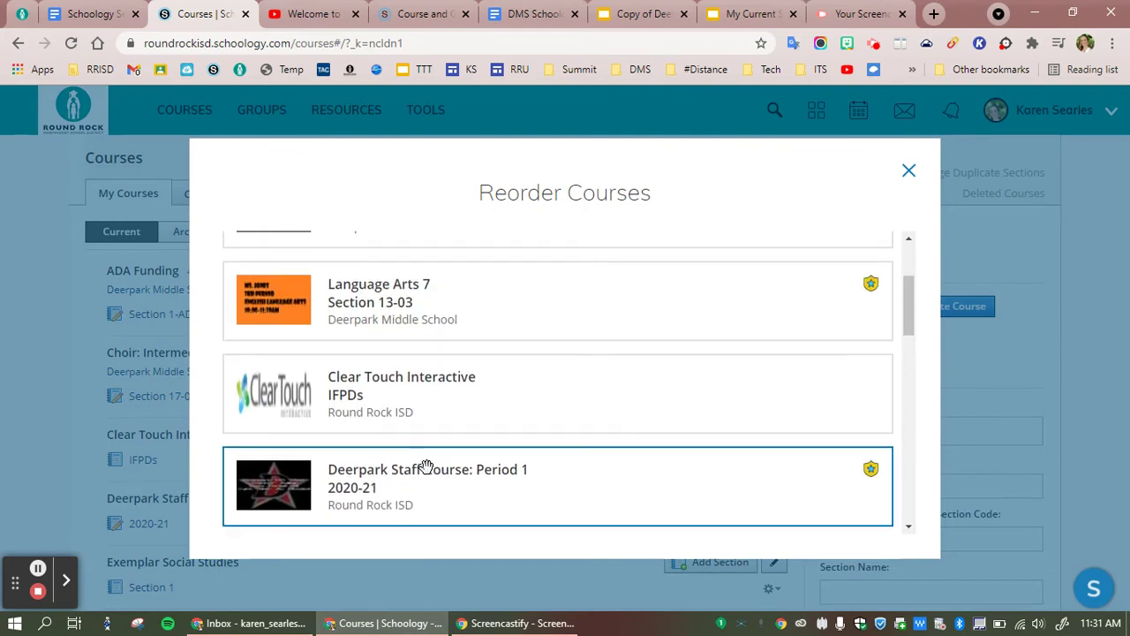
scroll(426, 465, "down", 10)
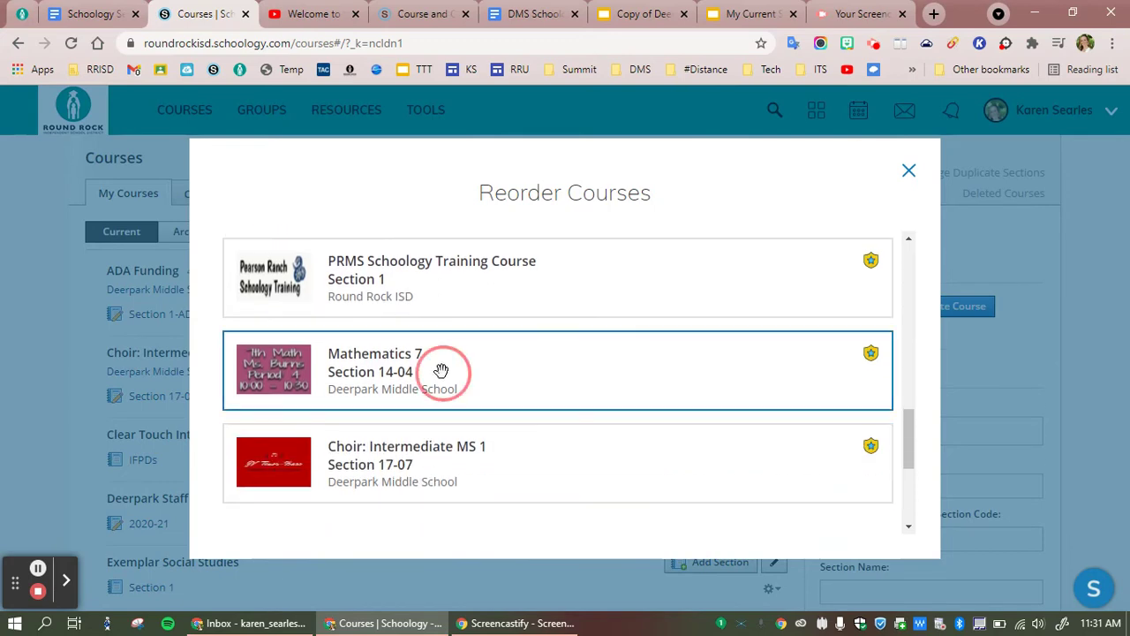
mouse_move(441, 369)
left_mouse_down()
mouse_move(439, 256)
mouse_move(433, 382)
left_mouse_up()
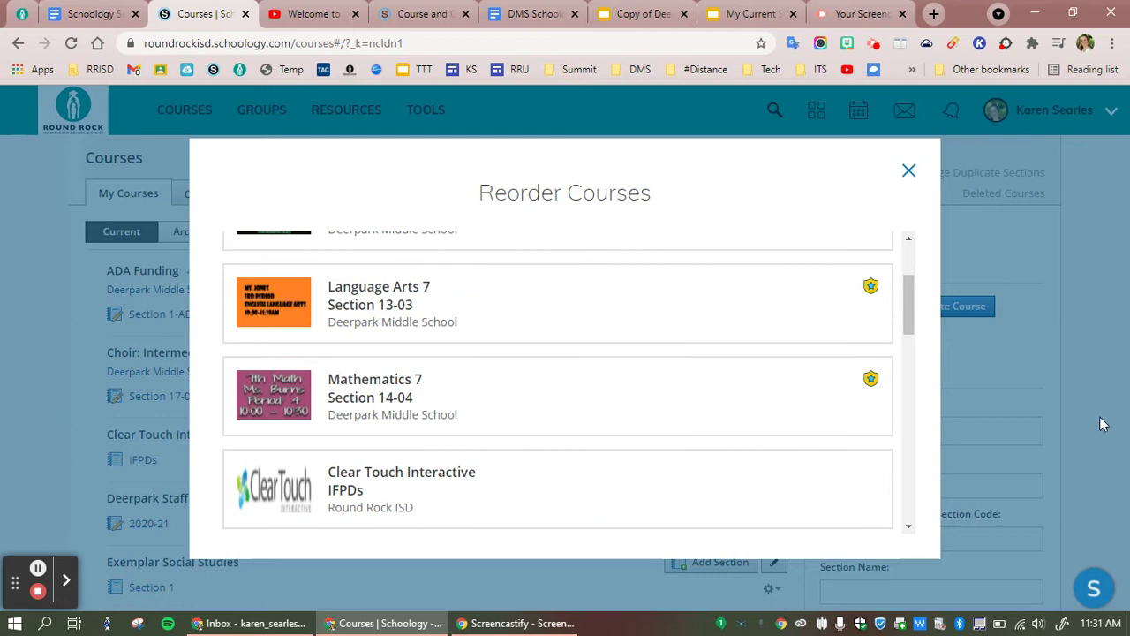
Step: Check which courses lie below the line that excludes them from the courses dropdown, and close the course reordering
scroll(764, 336, "down", 6)
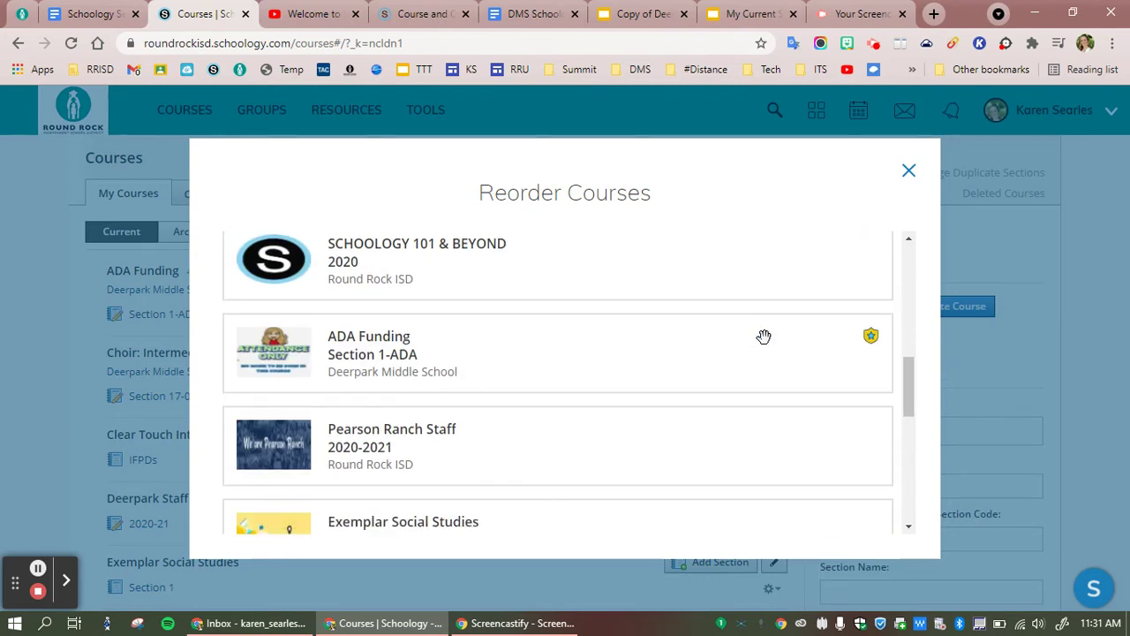
scroll(759, 337, "down", 4)
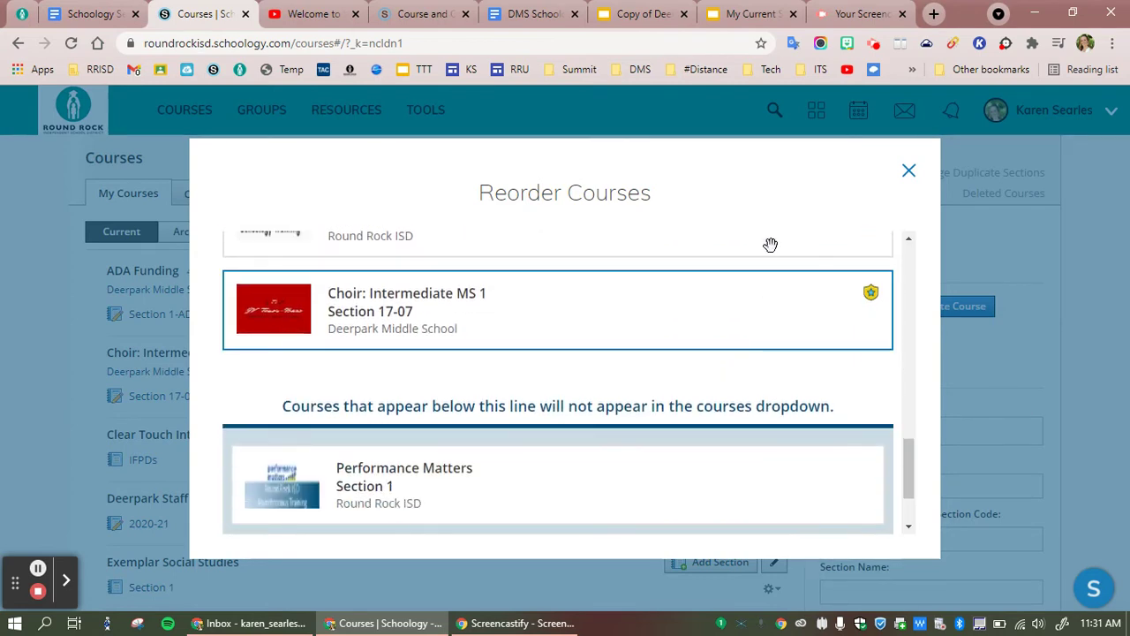
scroll(740, 305, "down", 1)
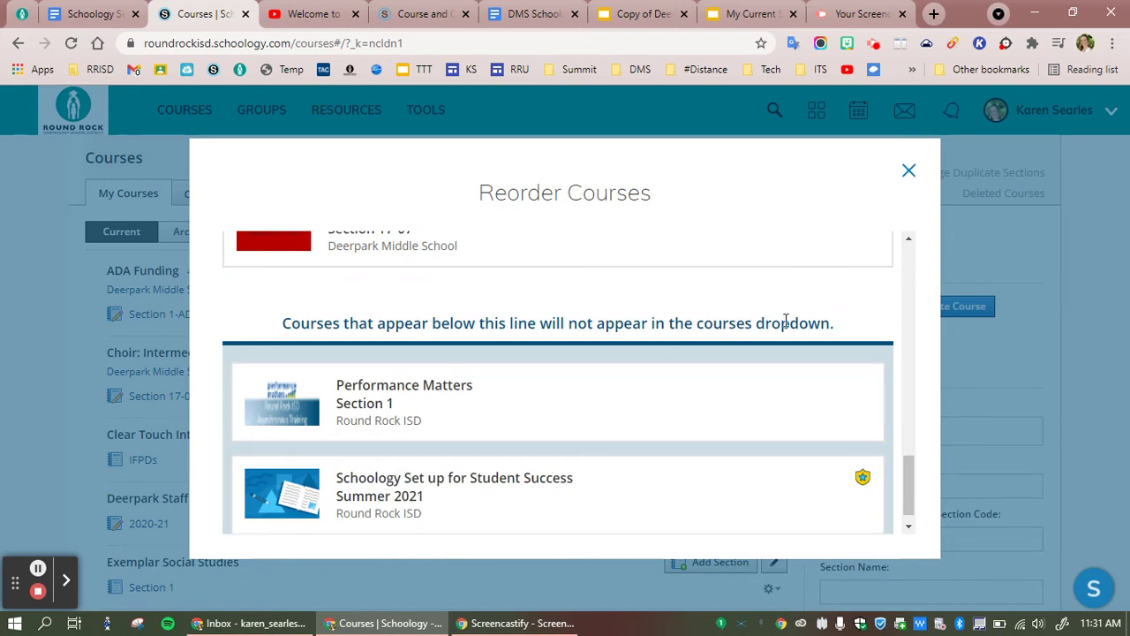
scroll(779, 449, "up", 8)
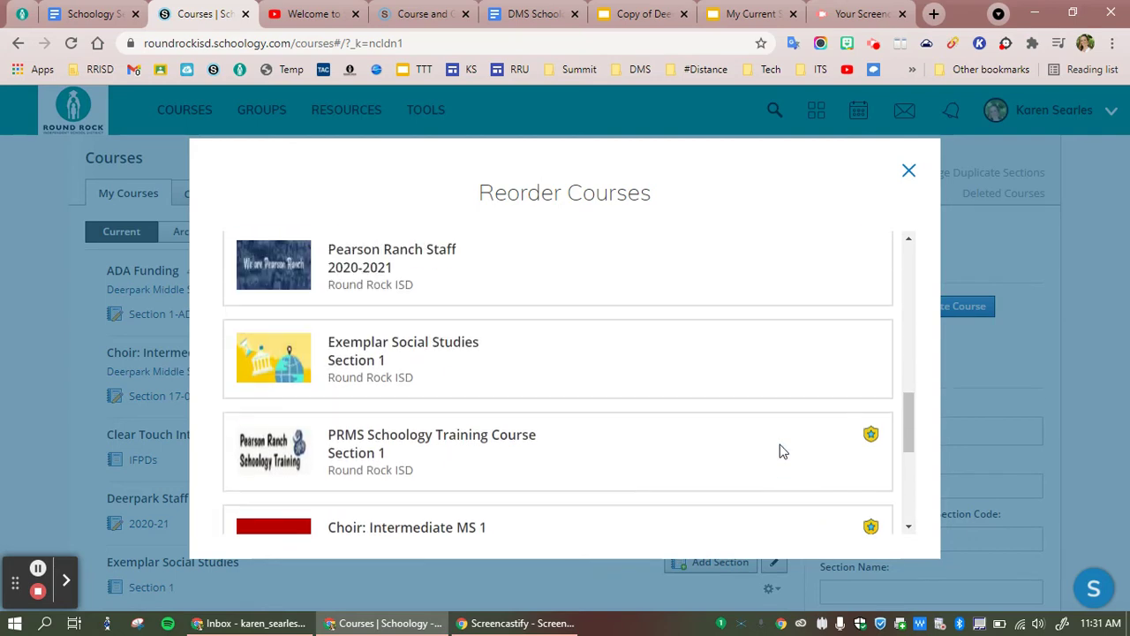
scroll(783, 451, "up", 5)
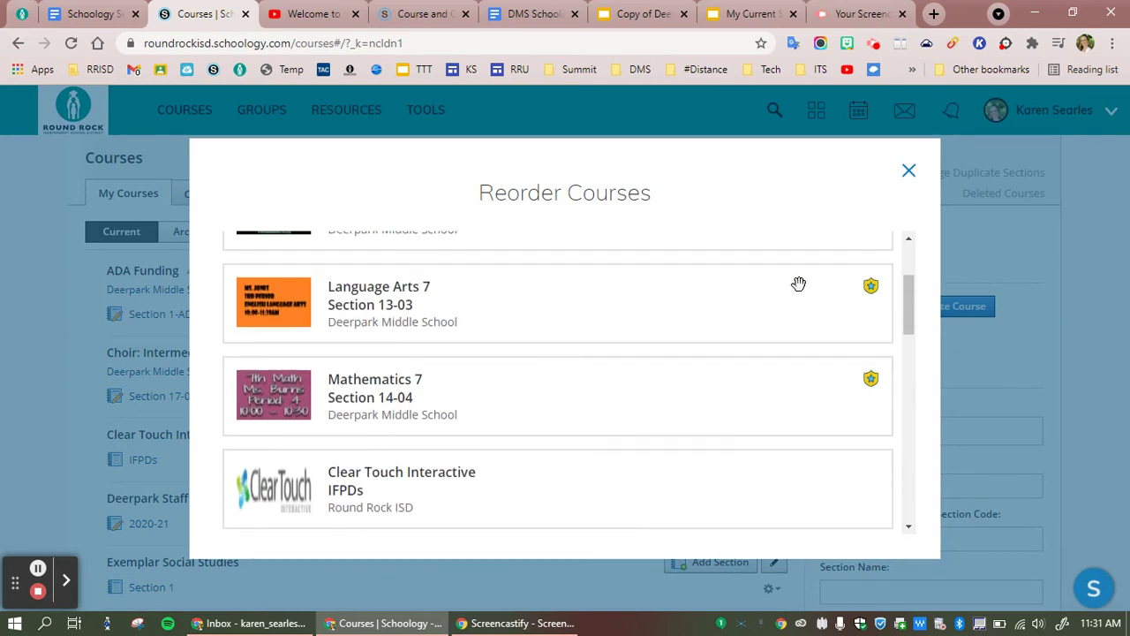
left_click(908, 170)
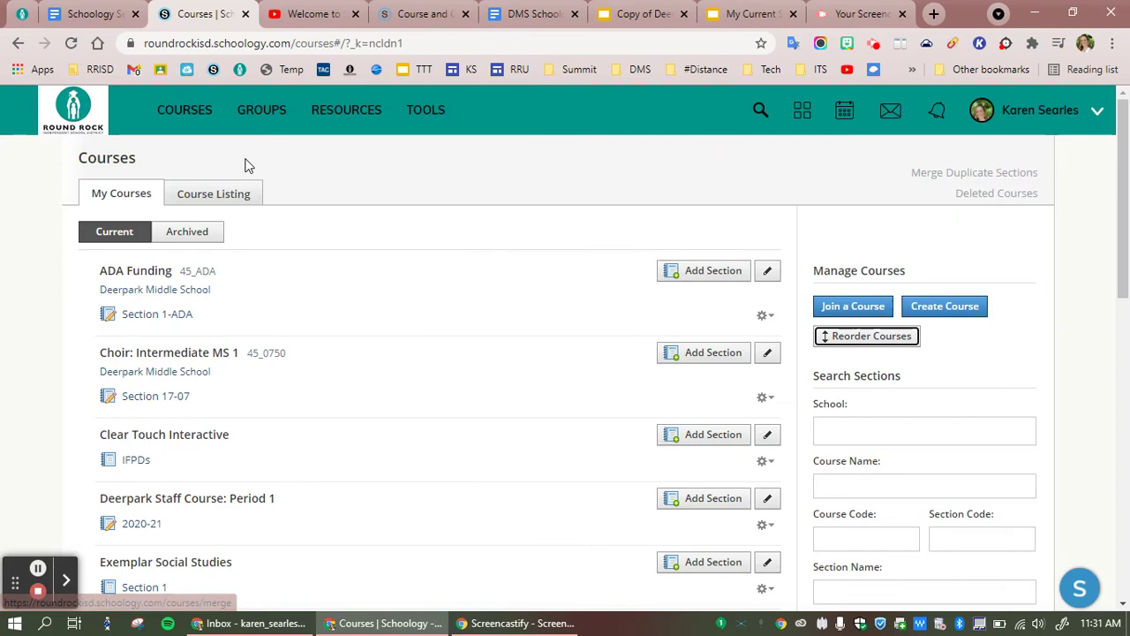
Step: View the rearranged course tiles in the courses dropdown
left_click(196, 124)
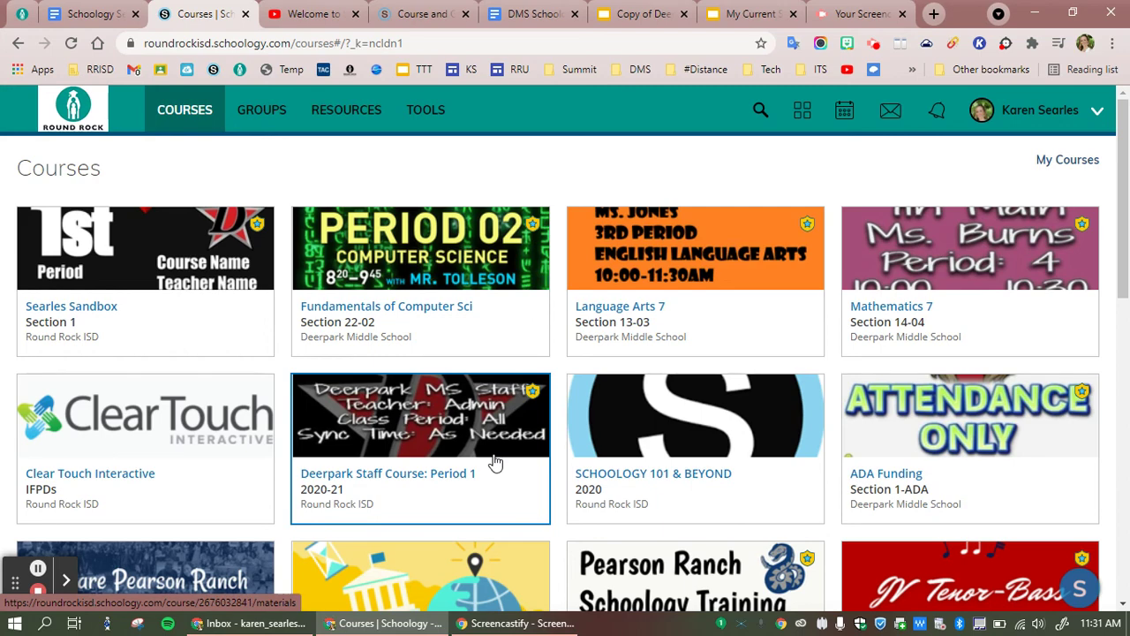
scroll(329, 380, "down", 1)
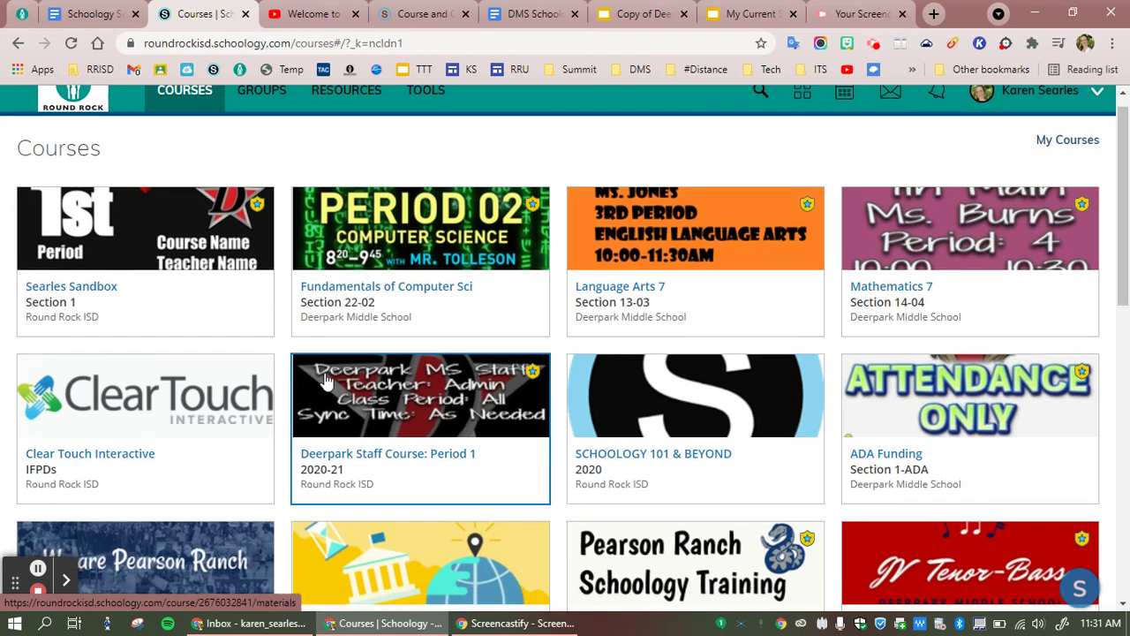
scroll(330, 386, "up", 1)
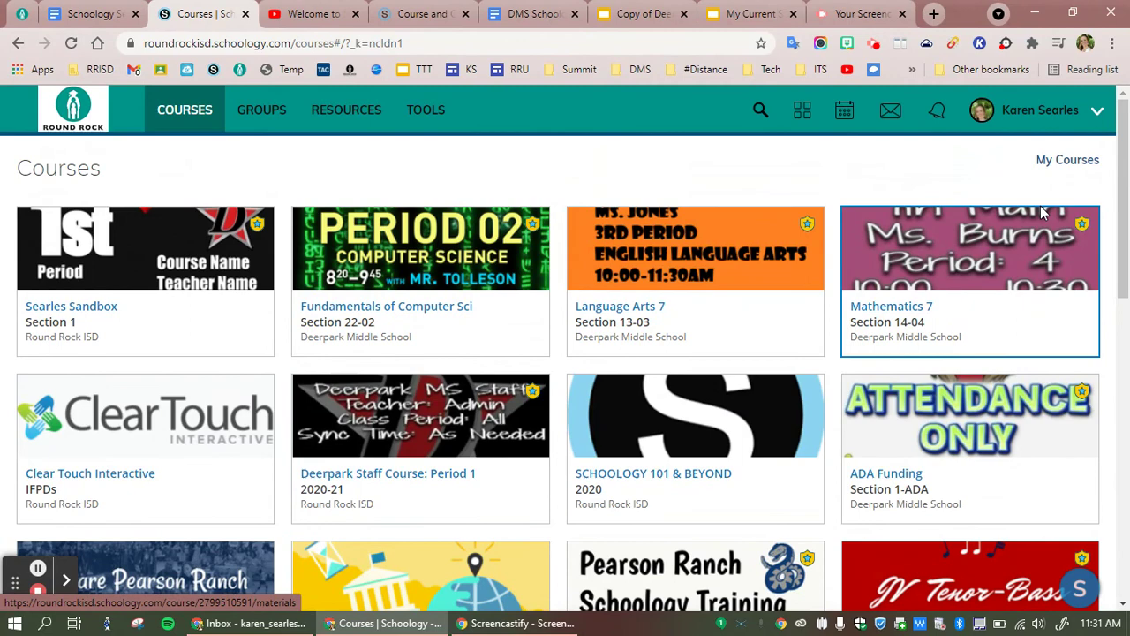
Step: Open My Courses and look through the full list of current courses and sections
left_click(1075, 165)
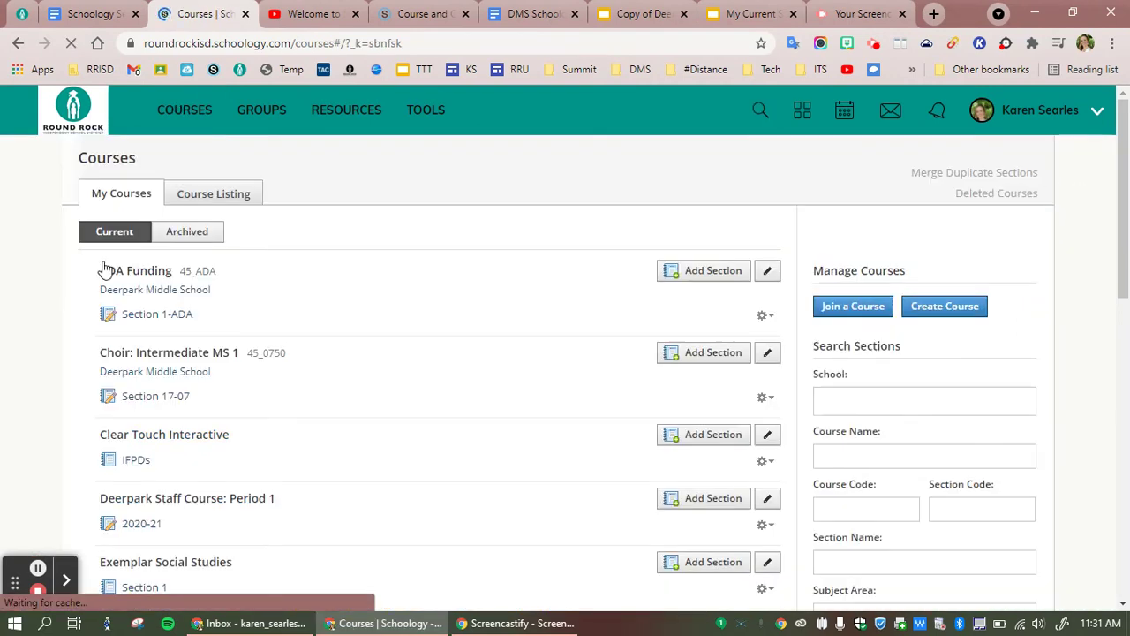
scroll(420, 283, "down", 4)
scroll(420, 283, "down", 5)
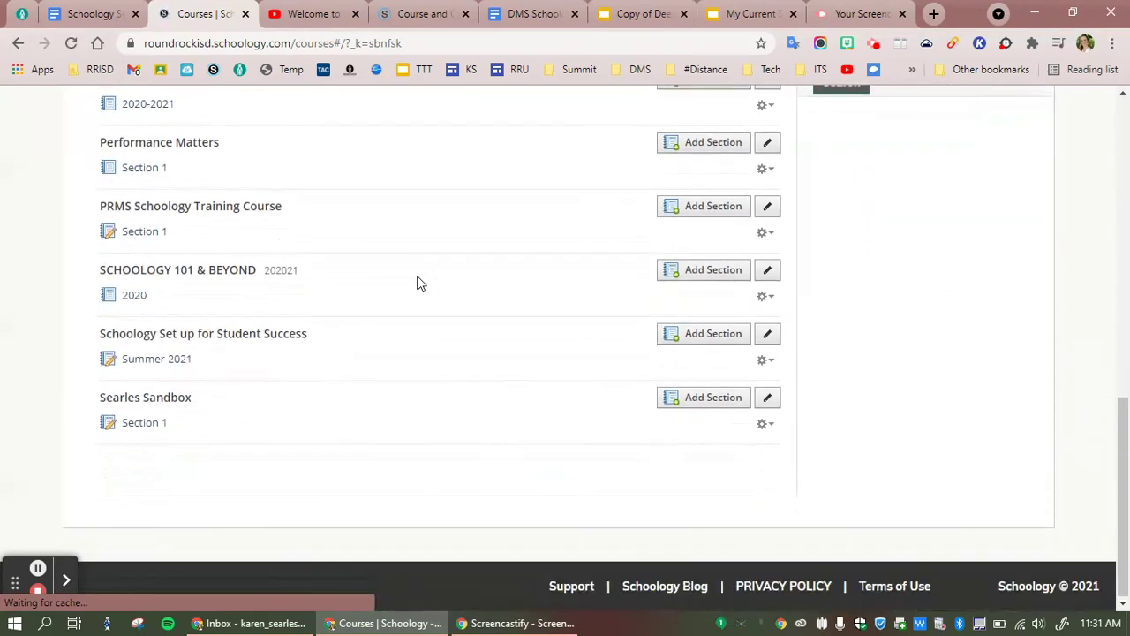
scroll(421, 283, "up", 3)
scroll(421, 283, "up", 6)
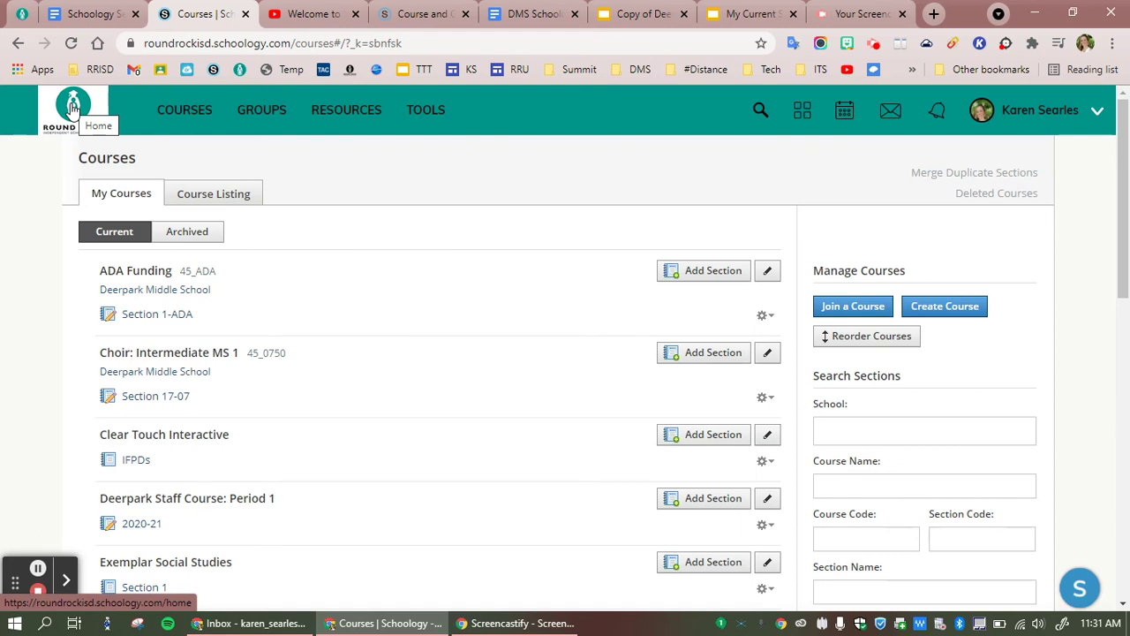
Step: Open the courses dropdown from the My Courses page
left_click(213, 107)
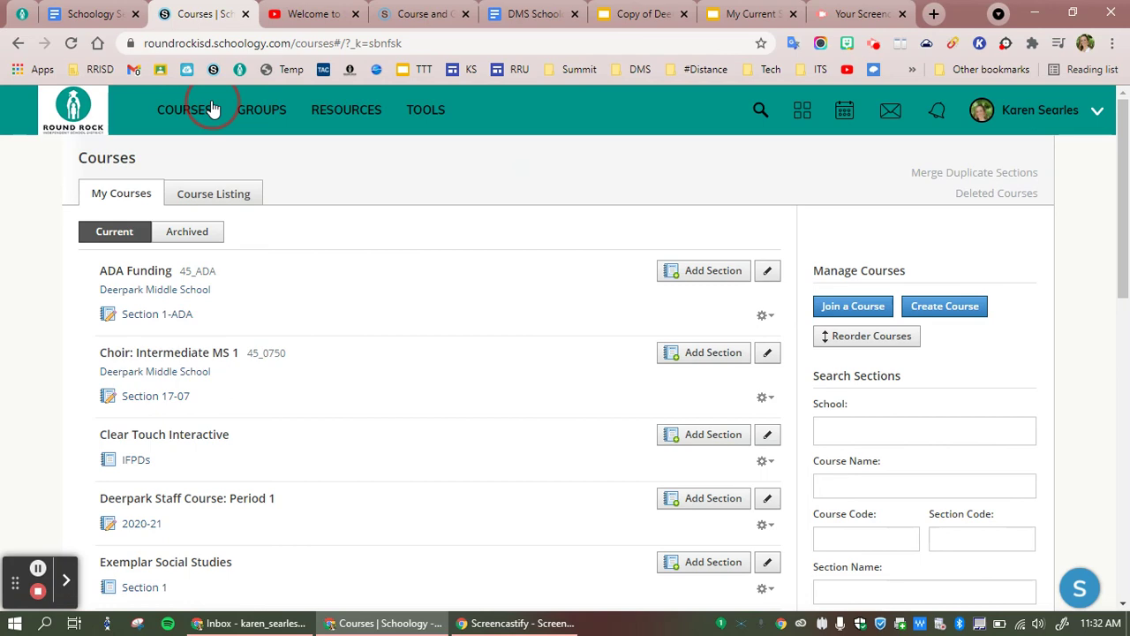